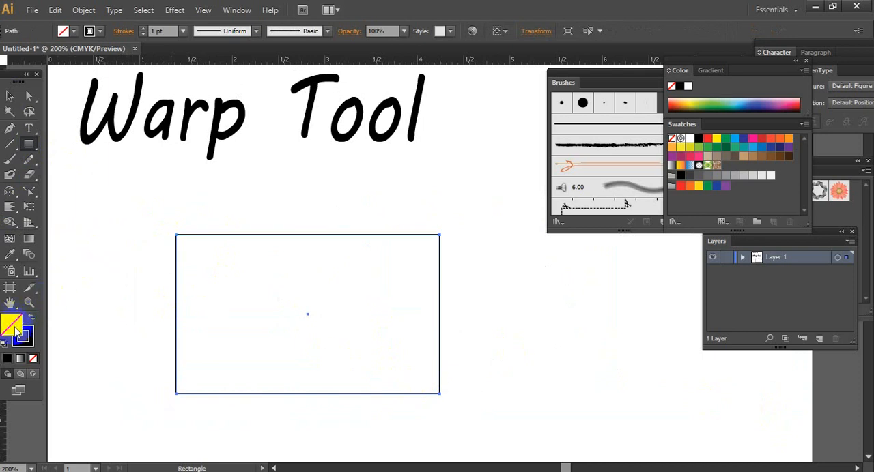
- Fill the rectangle with black and push the left half of its top edge into small waves with the Warp tool
left_click(7, 359)
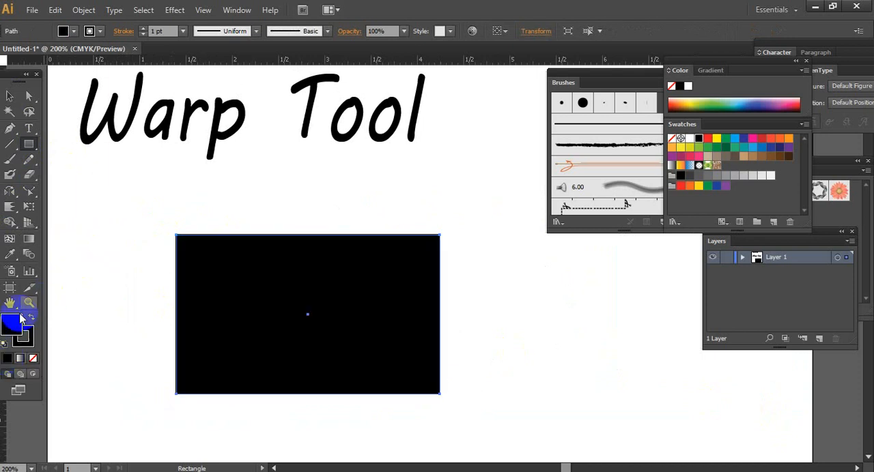
left_click_drag(11, 214, 52, 219)
left_click(188, 248)
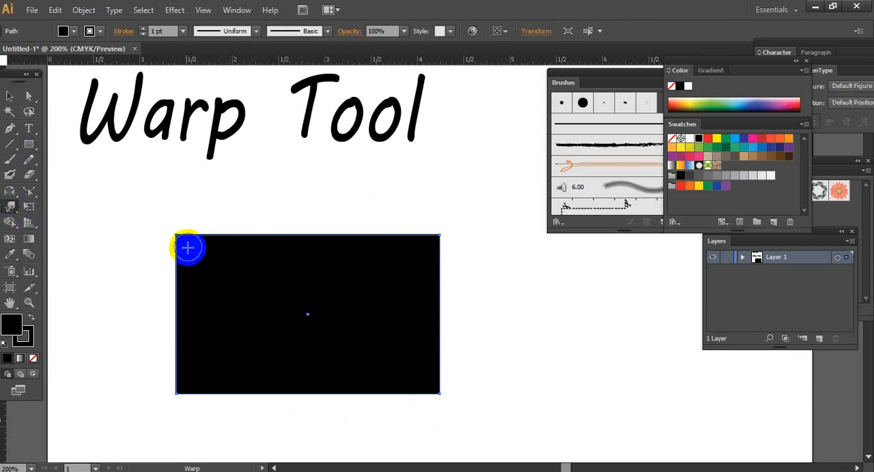
mouse_move(177, 238)
left_mouse_down()
mouse_move(178, 212)
mouse_move(203, 243)
mouse_move(214, 209)
mouse_move(232, 242)
mouse_move(249, 224)
mouse_move(262, 235)
mouse_move(328, 194)
left_mouse_up()
left_click_drag(300, 236, 331, 196)
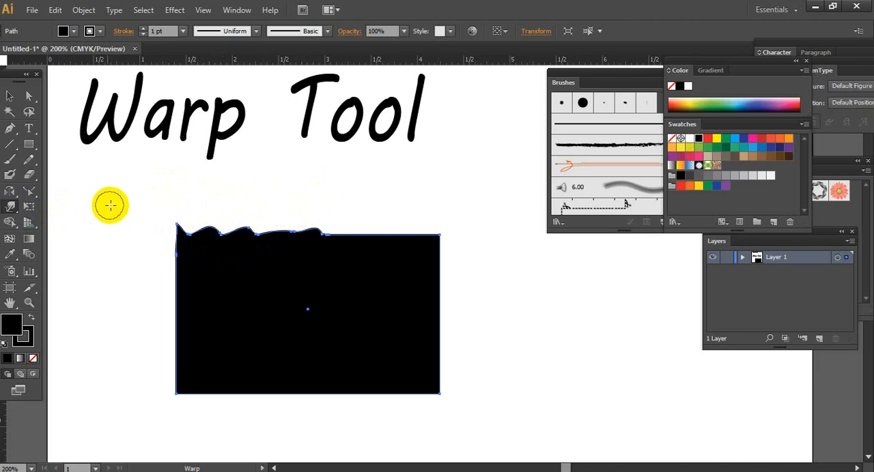
- Set the Warp brush to 0.5 in width and height and warp the whole top edge into wider waves
double_click(10, 210)
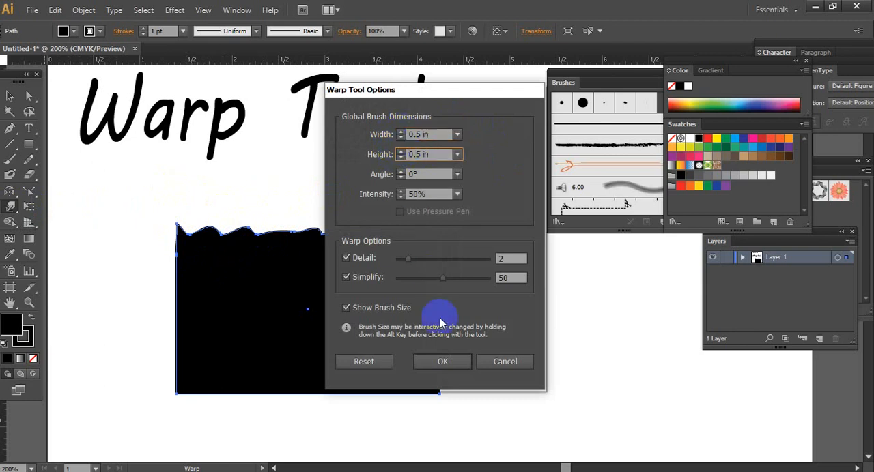
left_click(443, 362)
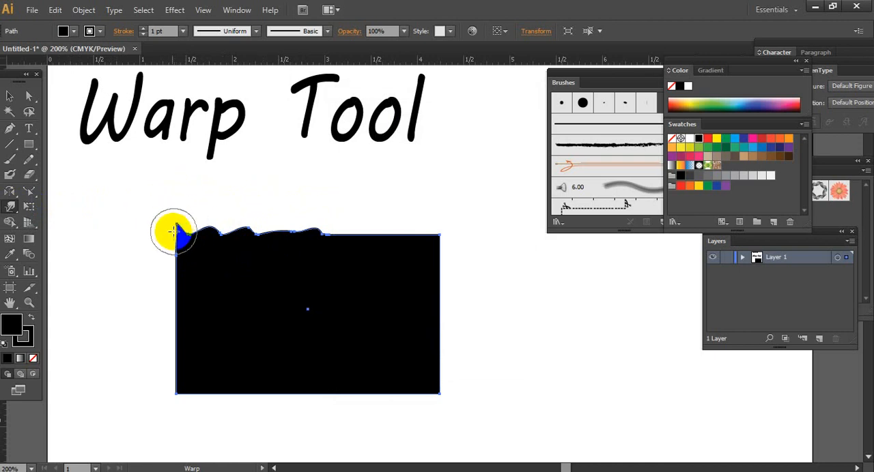
mouse_move(175, 232)
left_mouse_down()
mouse_move(191, 234)
mouse_move(191, 213)
mouse_move(353, 242)
mouse_move(409, 184)
left_mouse_up()
left_click_drag(413, 237, 444, 193)
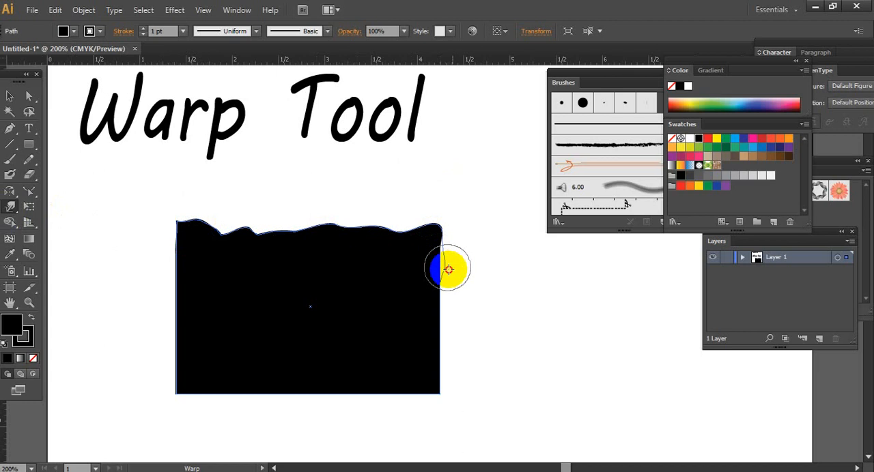
- Warp the shape's upper right side, its whole left side and the left part of its bottom edge into irregular curves
left_click_drag(445, 269, 481, 281)
left_click_drag(191, 255, 142, 235)
mouse_move(182, 283)
left_mouse_down()
mouse_move(134, 287)
mouse_move(123, 300)
left_mouse_up()
left_click_drag(182, 310, 134, 345)
left_click_drag(186, 363, 273, 382)
mouse_move(239, 395)
left_mouse_down()
mouse_move(283, 329)
mouse_move(371, 361)
left_mouse_up()
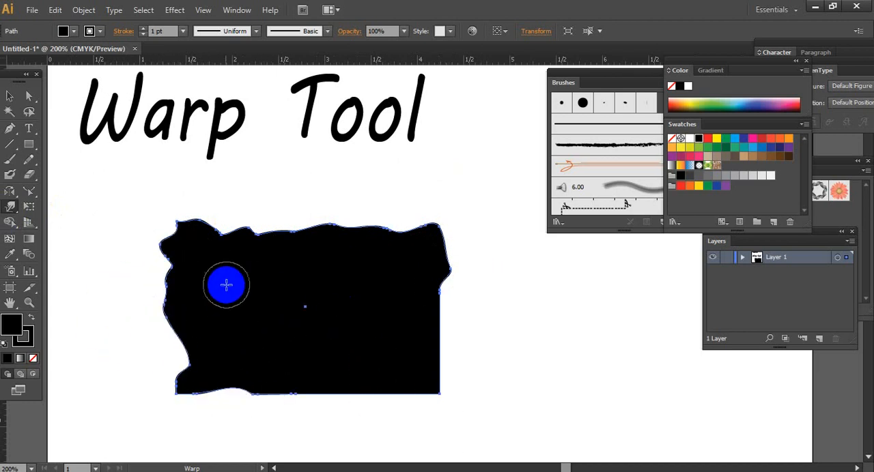
- Use the Twirl tool to wind the shape's upper left and upper right corners into spirals
left_click(12, 207)
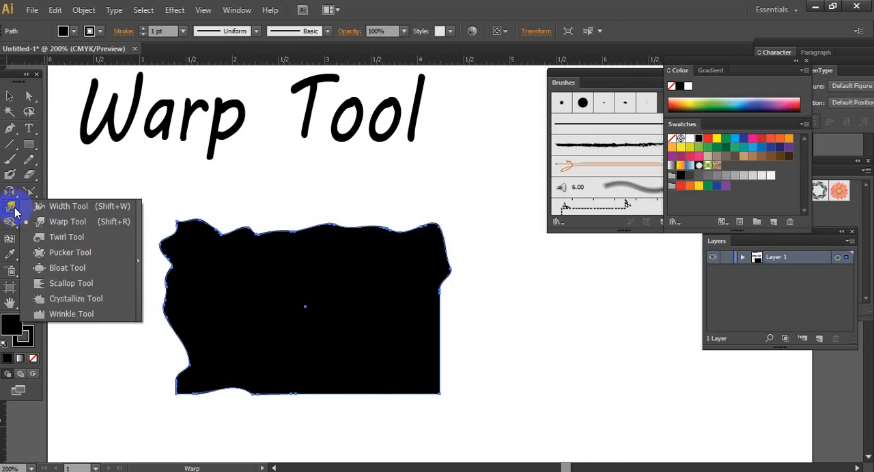
left_click(58, 239)
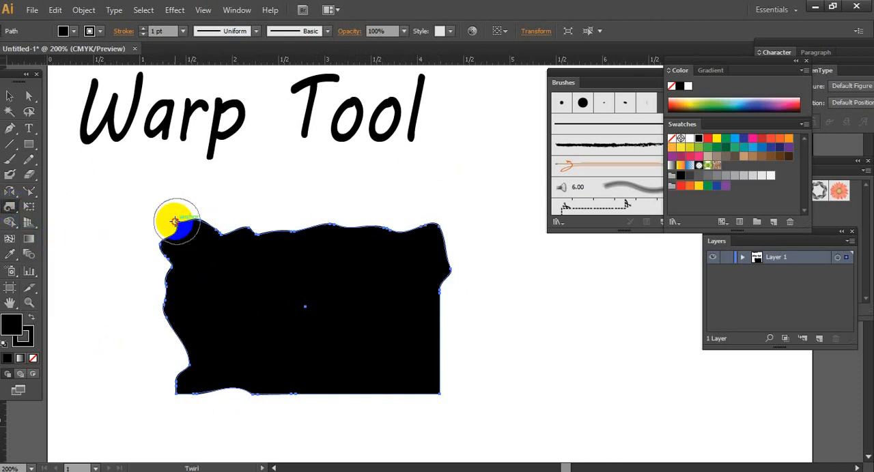
left_click_drag(176, 221, 177, 221)
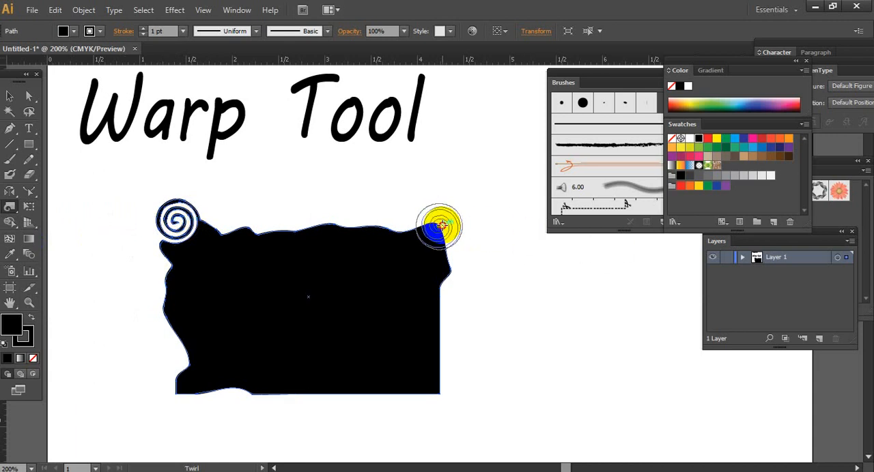
left_click_drag(442, 226, 440, 226)
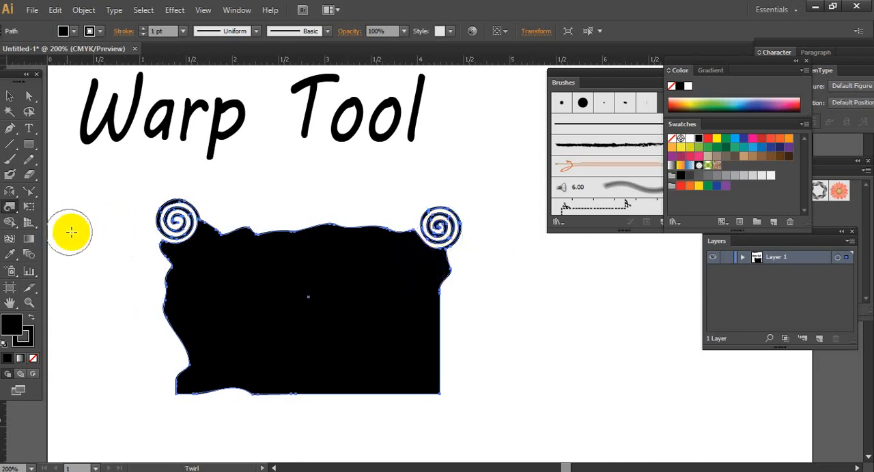
- Twirl the left side, the right side and both lower corners outward into long curling tendrils
mouse_move(184, 307)
left_mouse_down()
mouse_move(127, 285)
mouse_move(90, 335)
mouse_move(83, 381)
left_mouse_up()
mouse_move(184, 407)
left_mouse_down()
mouse_move(162, 351)
mouse_move(130, 334)
mouse_move(109, 361)
left_mouse_up()
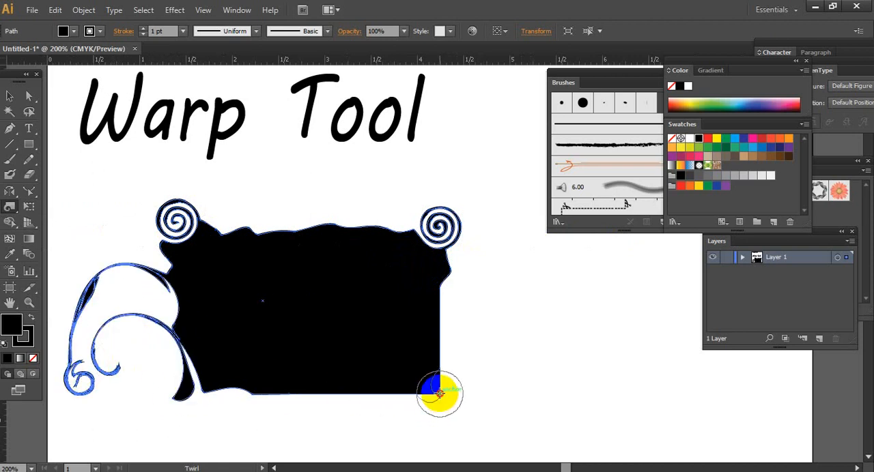
mouse_move(439, 392)
left_mouse_down()
mouse_move(448, 369)
mouse_move(516, 340)
left_mouse_up()
mouse_move(398, 337)
left_mouse_down()
mouse_move(451, 301)
mouse_move(521, 273)
mouse_move(600, 316)
left_mouse_up()
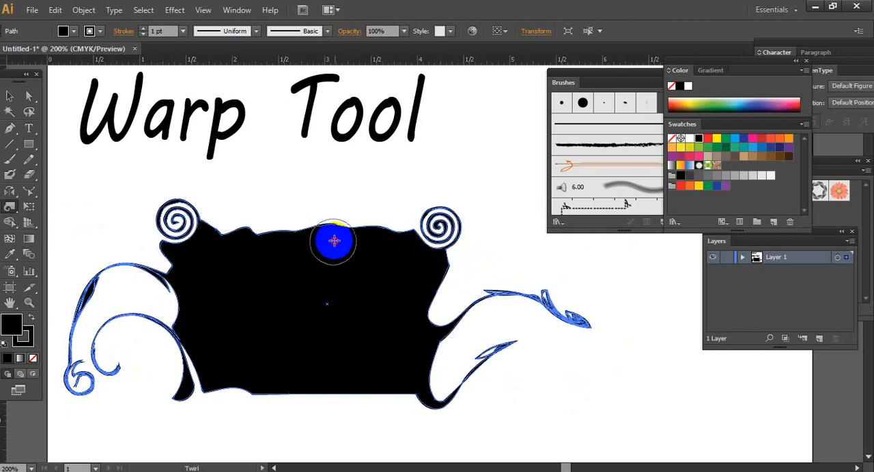
- Twirl the middle of the top edge upward into a curl and add a spiral left of it on the same edge
mouse_move(333, 240)
left_mouse_down()
mouse_move(320, 152)
mouse_move(293, 166)
mouse_move(316, 206)
left_mouse_up()
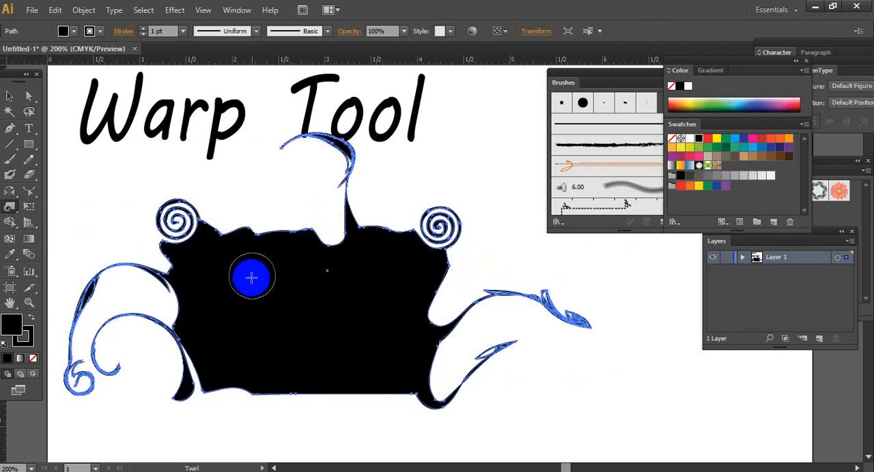
left_click_drag(252, 277, 257, 236)
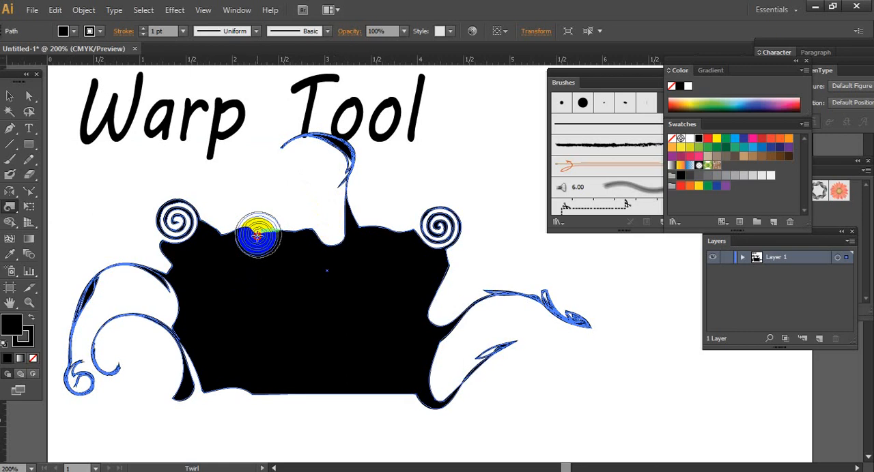
left_click_drag(257, 235, 281, 277)
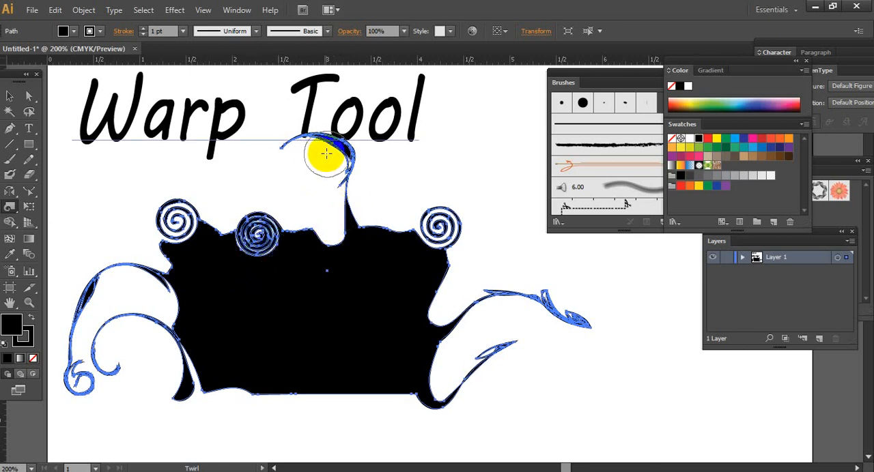
- Delete the distorted shape and draw a new black rectangle about 3 in wide and 1.6 in high below the title
left_click(9, 95)
left_click(120, 196)
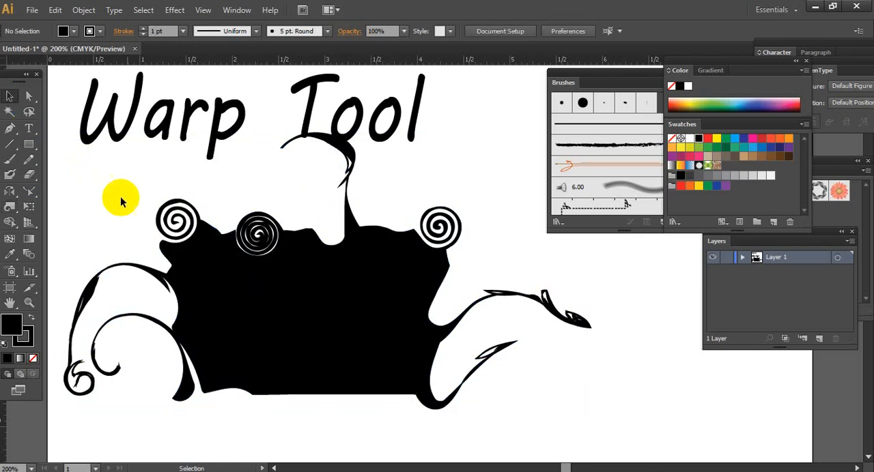
left_click(244, 279)
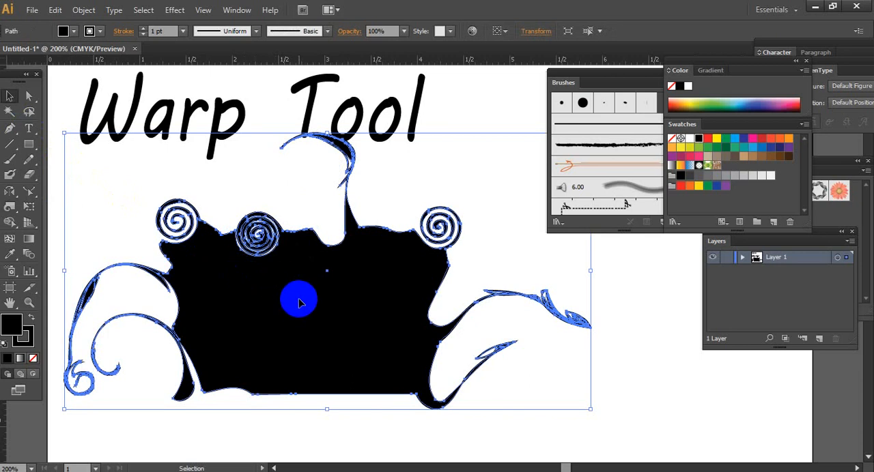
key("Delete")
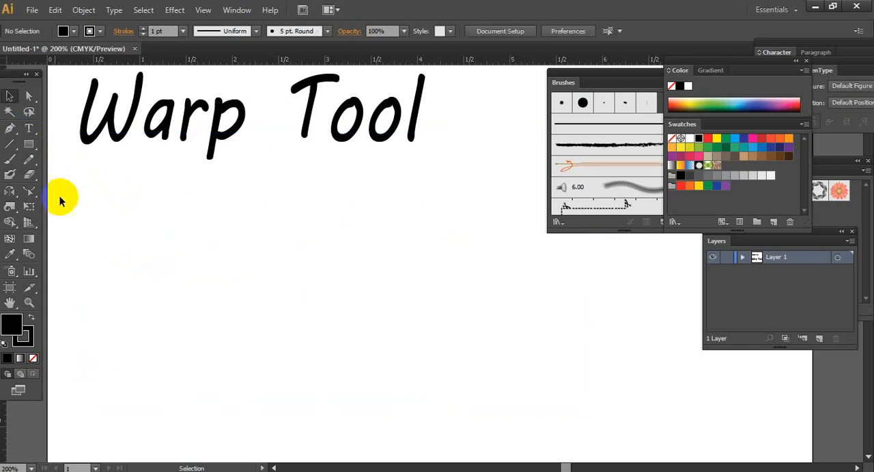
left_click(28, 147)
left_click_drag(180, 217, 455, 366)
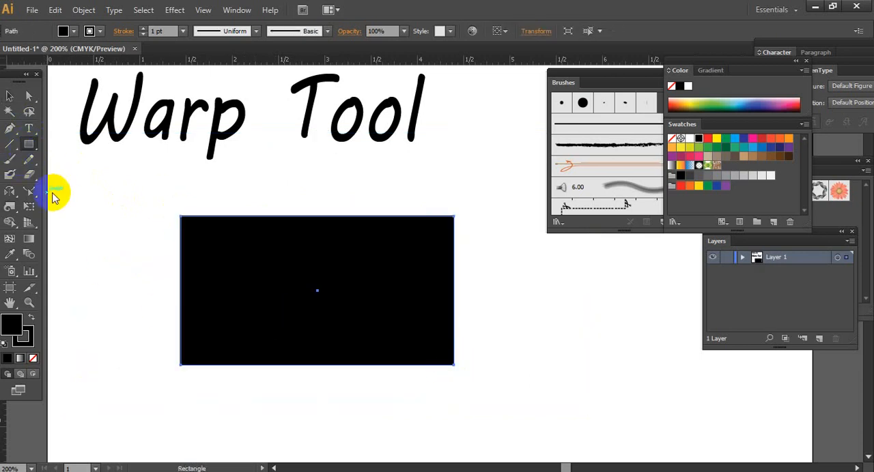
- Use the Pucker tool to pull a row of curved spikes upward from the rectangle's top edge
left_click(15, 208)
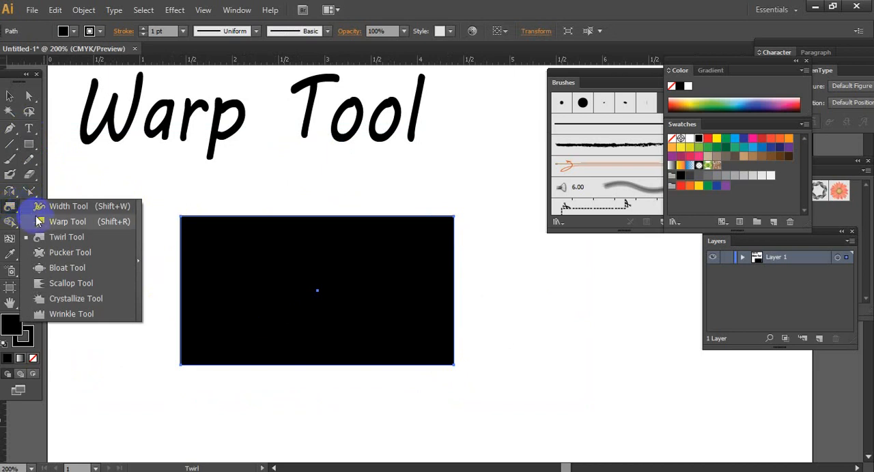
left_click(79, 252)
mouse_move(195, 224)
left_mouse_down()
mouse_move(179, 218)
mouse_move(197, 171)
mouse_move(242, 197)
mouse_move(275, 151)
left_mouse_up()
left_click_drag(285, 217, 381, 173)
left_click_drag(340, 219, 387, 175)
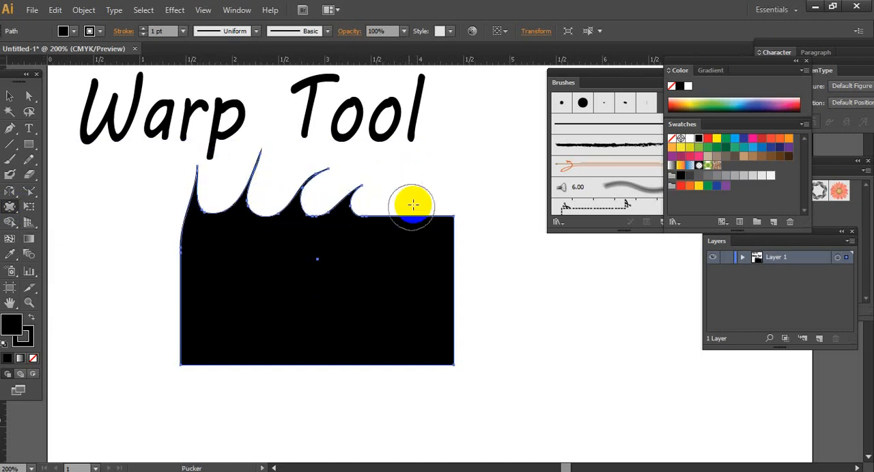
- Pucker further spikes around the upper right corner and out of the right and left sides of the shape
mouse_move(412, 205)
left_mouse_down()
mouse_move(435, 191)
mouse_move(448, 241)
mouse_move(443, 262)
mouse_move(476, 198)
mouse_move(466, 215)
mouse_move(465, 179)
mouse_move(425, 198)
left_mouse_up()
mouse_move(375, 169)
left_mouse_down()
mouse_move(375, 228)
mouse_move(429, 200)
mouse_move(480, 289)
left_mouse_up()
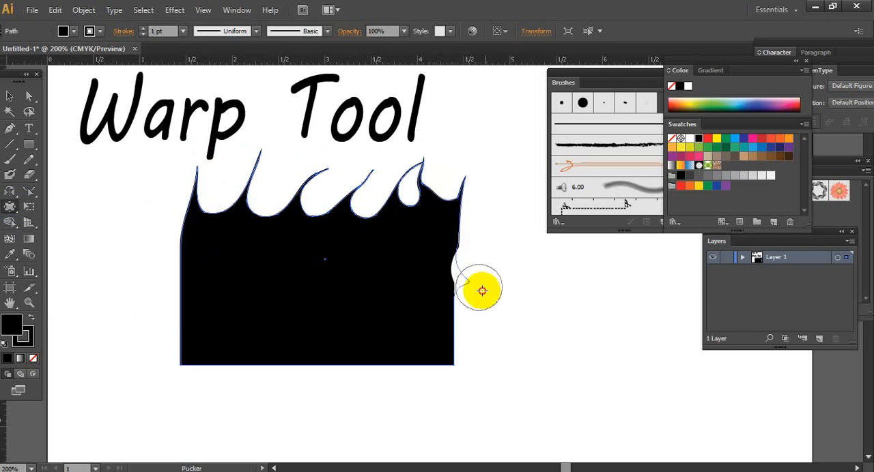
left_click_drag(445, 350, 445, 349)
mouse_move(122, 204)
left_mouse_down()
mouse_move(200, 255)
mouse_move(145, 298)
left_mouse_up()
- Use the Bloat tool to swell a rounded arm from the lower left side and bulge the right half of the bottom edge
left_click(10, 206)
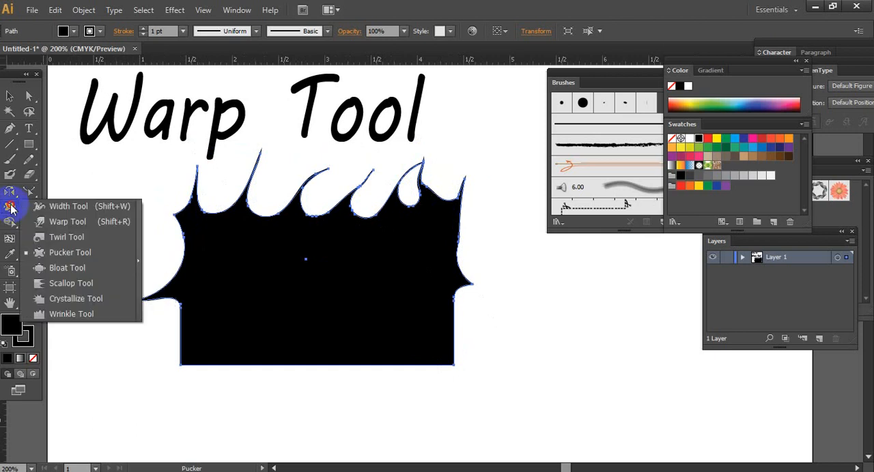
left_click(67, 268)
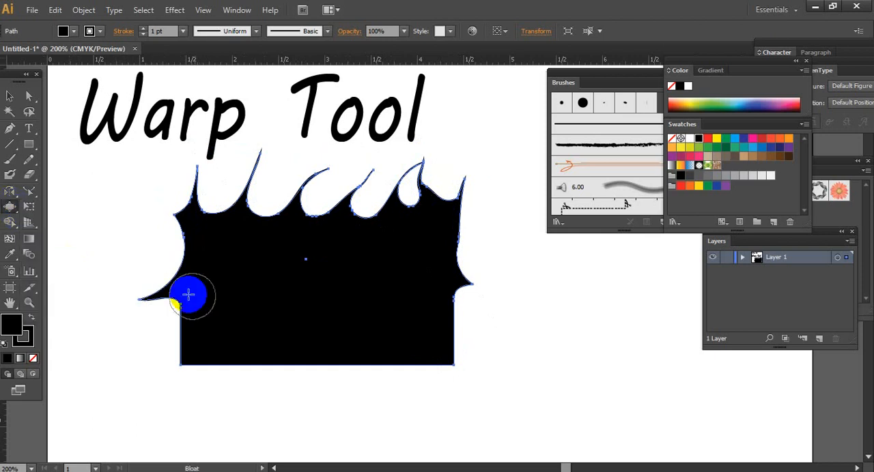
left_click_drag(127, 336, 207, 351)
left_click_drag(301, 345, 525, 369)
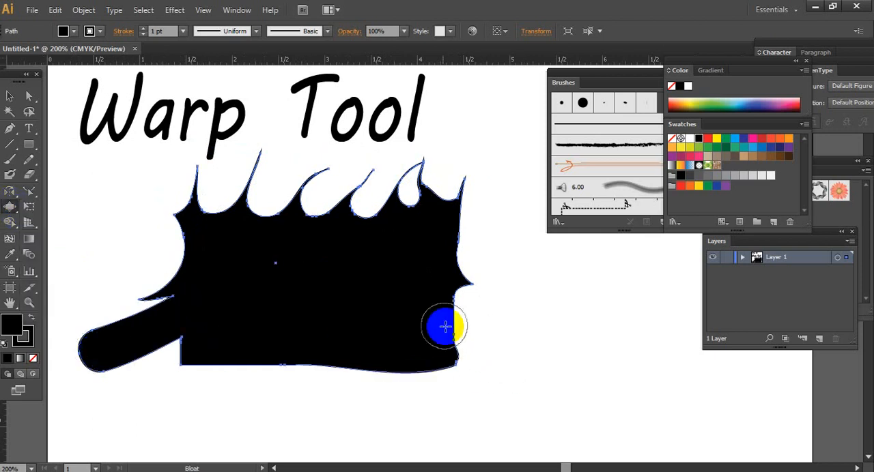
- Bloat rounded lobes out of the right side and upper right corner, and swell the left side around its spike
left_click_drag(441, 318, 505, 314)
left_click_drag(453, 289, 521, 215)
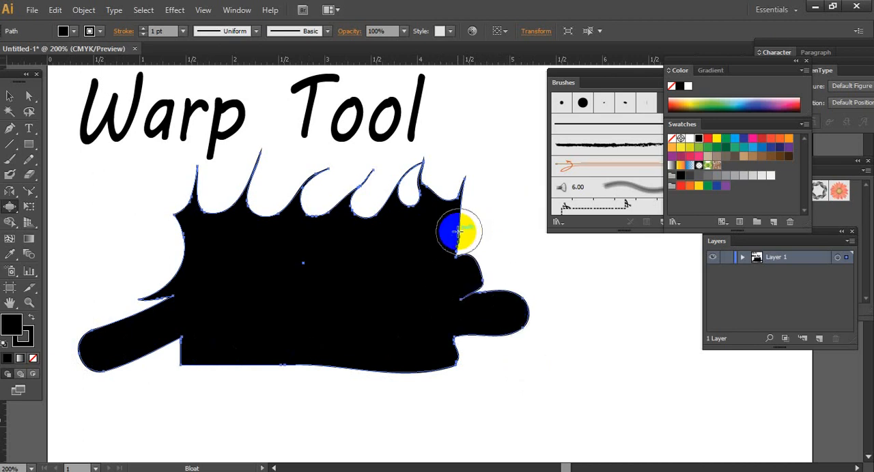
left_click_drag(458, 217, 505, 172)
mouse_move(484, 252)
left_mouse_down()
mouse_move(452, 316)
mouse_move(439, 314)
mouse_move(505, 274)
left_mouse_up()
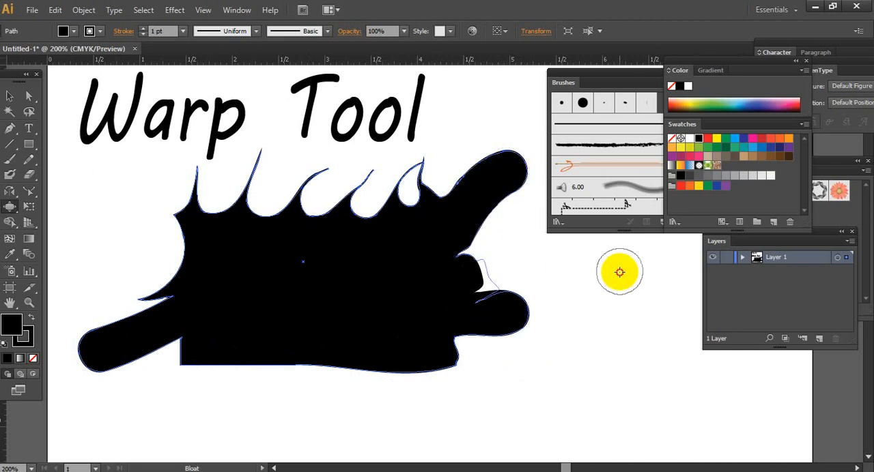
mouse_move(166, 276)
left_mouse_down()
mouse_move(95, 286)
mouse_move(50, 260)
left_mouse_up()
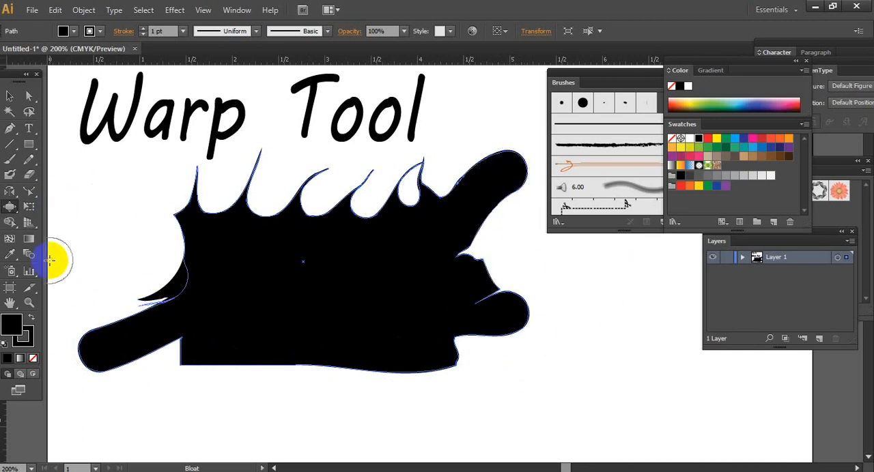
- Use the Scallop tool to roughen the left side, the bottom edge and the lower right lobe with small jagged points
left_click_drag(9, 209, 72, 286)
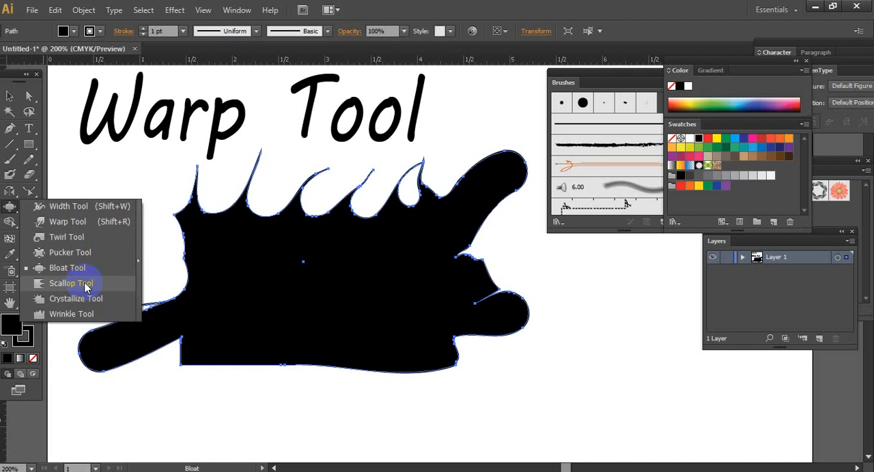
left_click(86, 287)
left_click(180, 260)
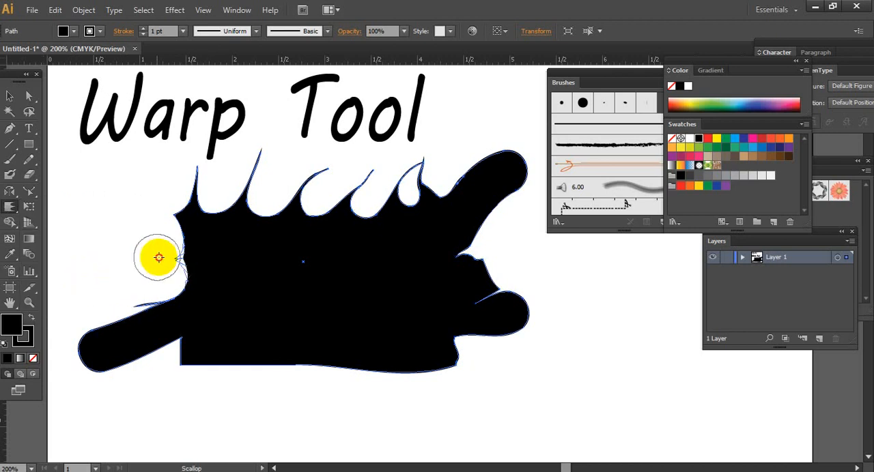
mouse_move(179, 344)
left_mouse_down()
mouse_move(122, 388)
mouse_move(272, 374)
mouse_move(342, 383)
mouse_move(353, 358)
mouse_move(427, 383)
mouse_move(441, 360)
mouse_move(486, 407)
mouse_move(473, 343)
mouse_move(501, 368)
mouse_move(536, 336)
mouse_move(563, 334)
mouse_move(528, 307)
mouse_move(555, 273)
left_mouse_up()
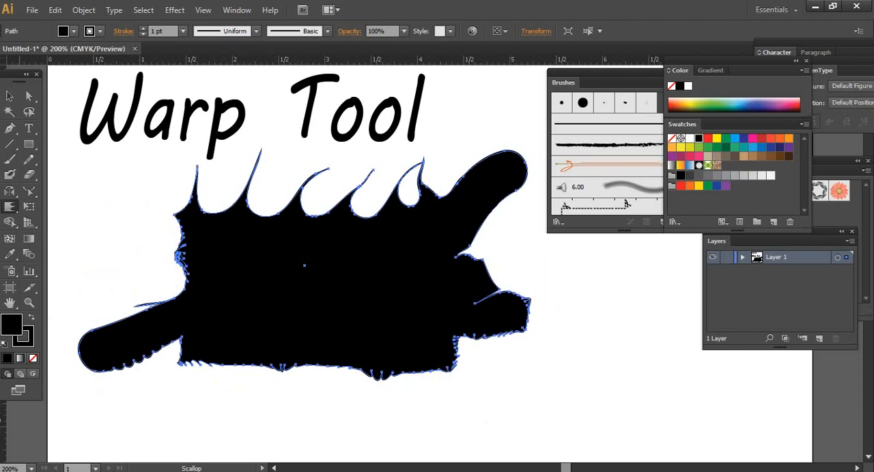
- Delete the puckered, bloated and scalloped shape from the artboard
left_click(17, 95)
left_click(171, 246)
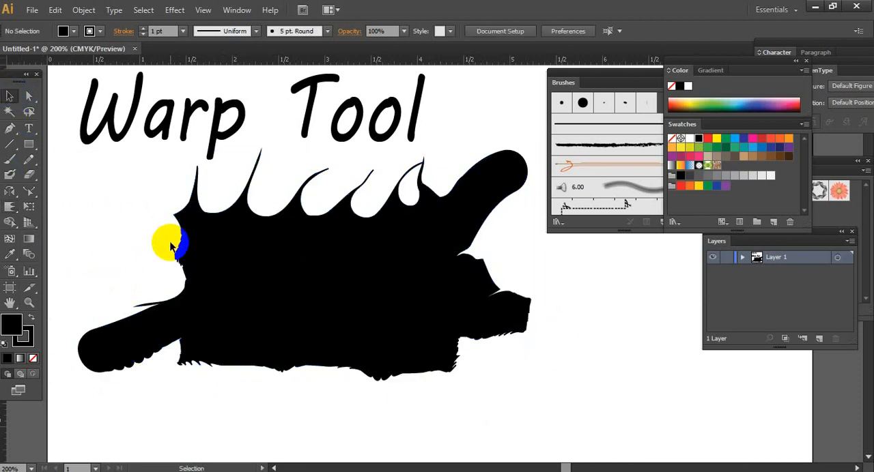
left_click(174, 244)
key("Delete")
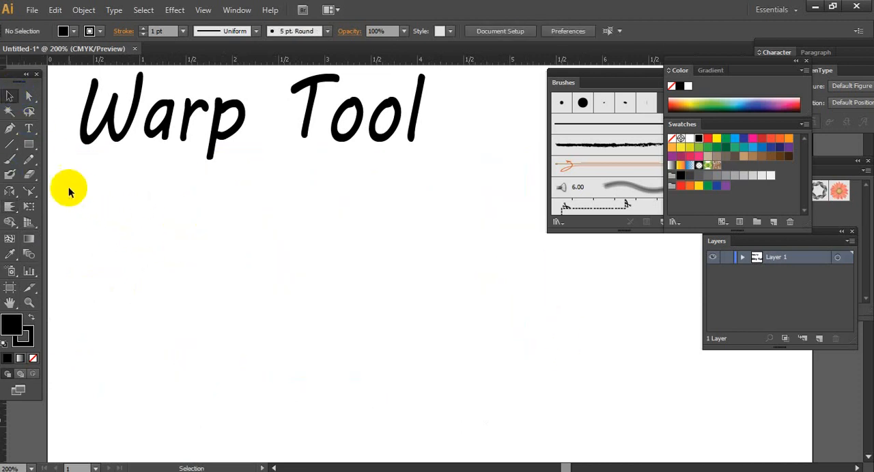
- Draw a roughly horizontal pencil line about 5.5 inches long across the artboard below the heading, with no fill and a black stroke
left_click(27, 160)
left_click(28, 336)
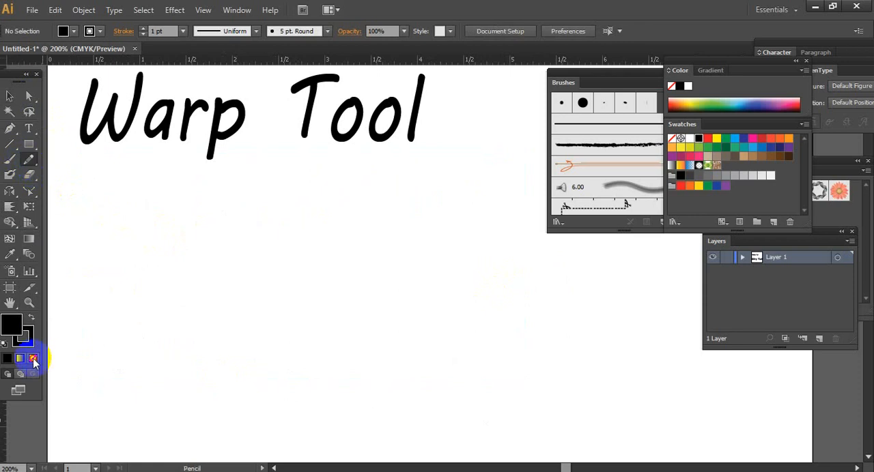
mouse_move(103, 351)
left_mouse_down()
mouse_move(599, 336)
mouse_move(616, 342)
left_mouse_up()
- Use the Scallop tool to roughen the pencil line with small arcs and spikes from its left end to about three quarters along
left_click(11, 257)
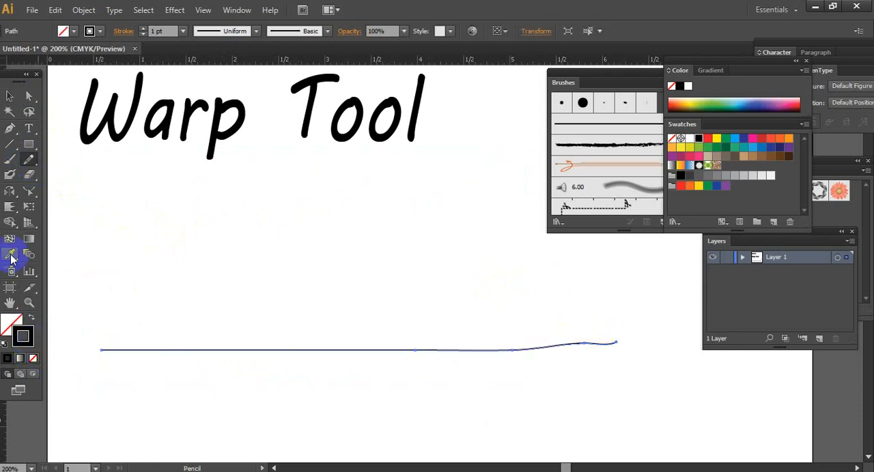
left_click(13, 211)
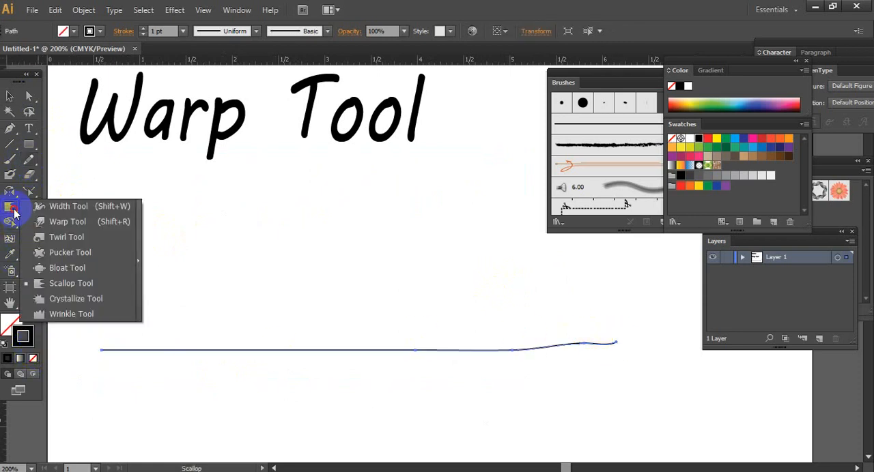
left_click(71, 283)
mouse_move(109, 349)
left_mouse_down()
mouse_move(124, 330)
mouse_move(142, 351)
mouse_move(183, 332)
mouse_move(186, 350)
mouse_move(238, 357)
mouse_move(343, 340)
mouse_move(390, 350)
mouse_move(498, 323)
left_mouse_up()
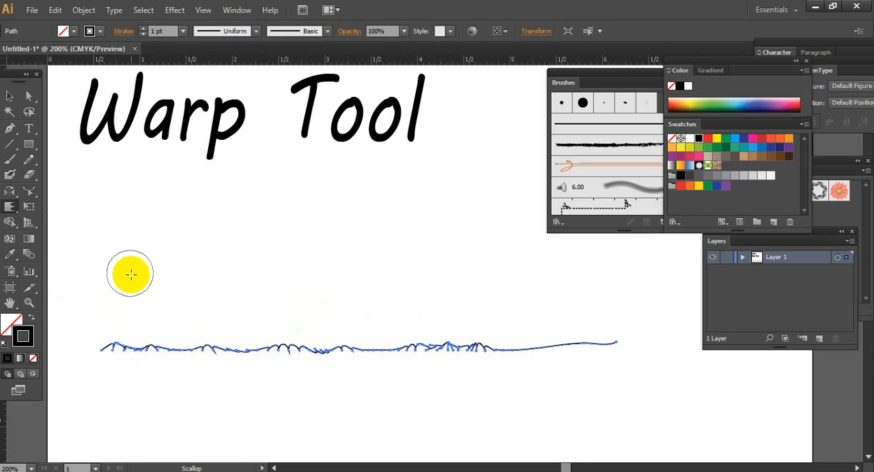
- Draw an unfilled rectangle about 1.8 by 1.2 inches between the heading and the left half of the scalloped line
left_click(14, 213)
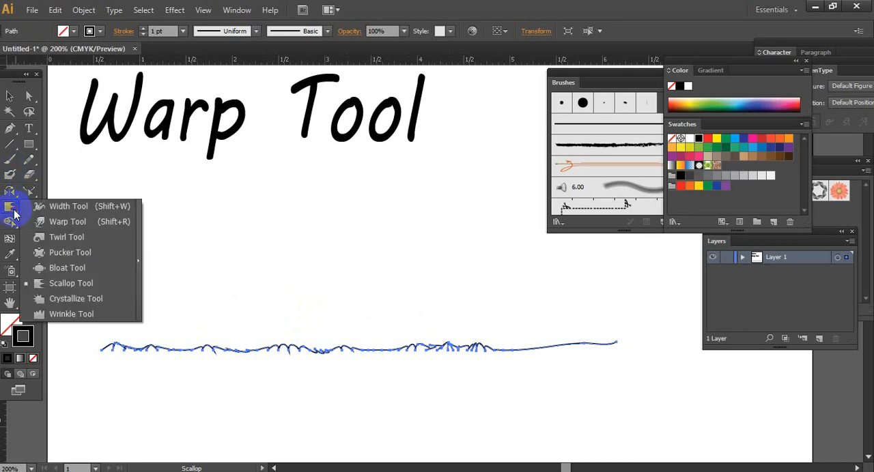
left_click(65, 300)
left_click(31, 142)
mouse_move(145, 193)
left_mouse_down()
mouse_move(266, 293)
mouse_move(312, 302)
left_mouse_up()
- Use the Crystallize tool to push outward spikes from the rectangle's edges and corners, and deselect it
left_click_drag(12, 213, 68, 303)
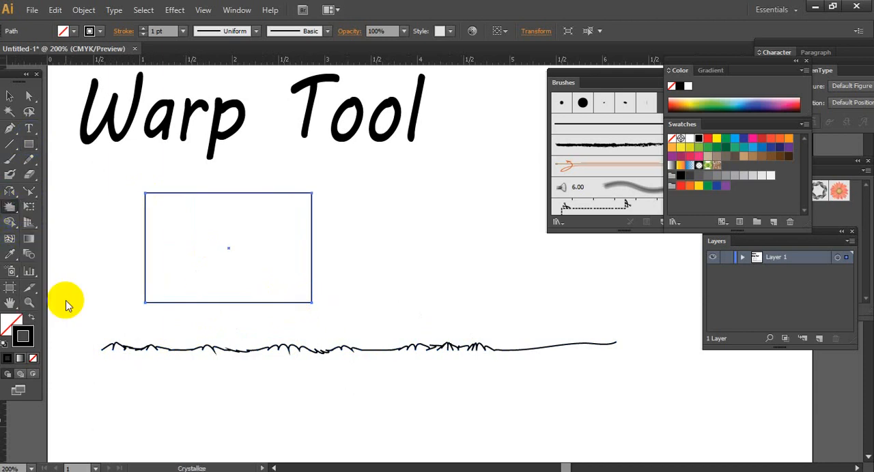
mouse_move(147, 198)
left_mouse_down()
mouse_move(156, 246)
mouse_move(123, 271)
mouse_move(141, 312)
mouse_move(287, 321)
mouse_move(337, 239)
mouse_move(312, 205)
mouse_move(287, 191)
mouse_move(216, 205)
mouse_move(172, 248)
mouse_move(280, 236)
mouse_move(184, 252)
left_mouse_up()
key("v")
left_click(351, 207)
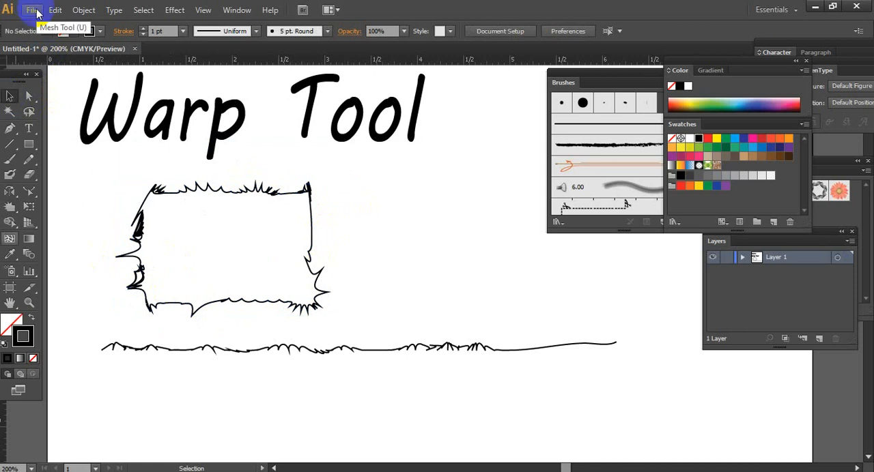
- Draw a straight horizontal pencil line about 3.9 inches long below the scalloped line
left_click(10, 208)
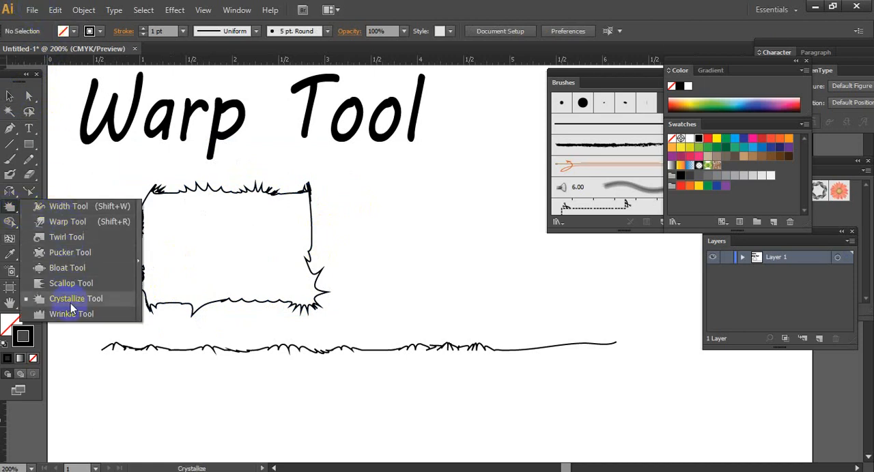
left_click(106, 317)
left_click(28, 158)
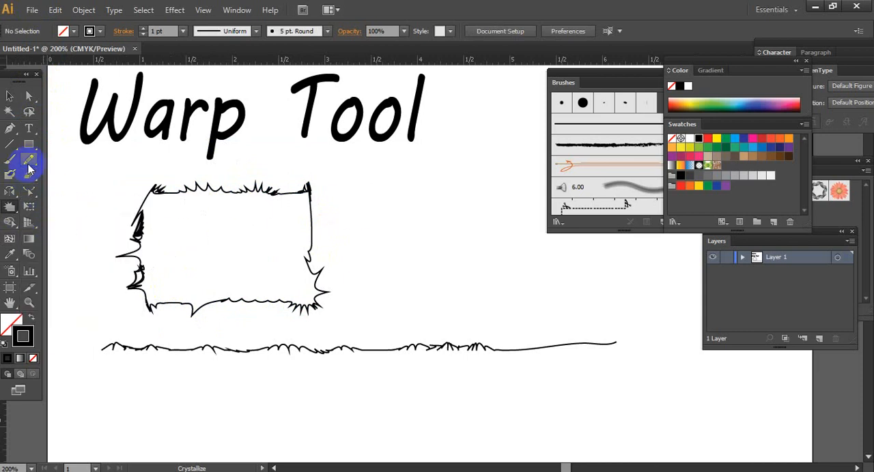
scroll(293, 253, "down", 2)
left_click_drag(140, 369, 503, 369)
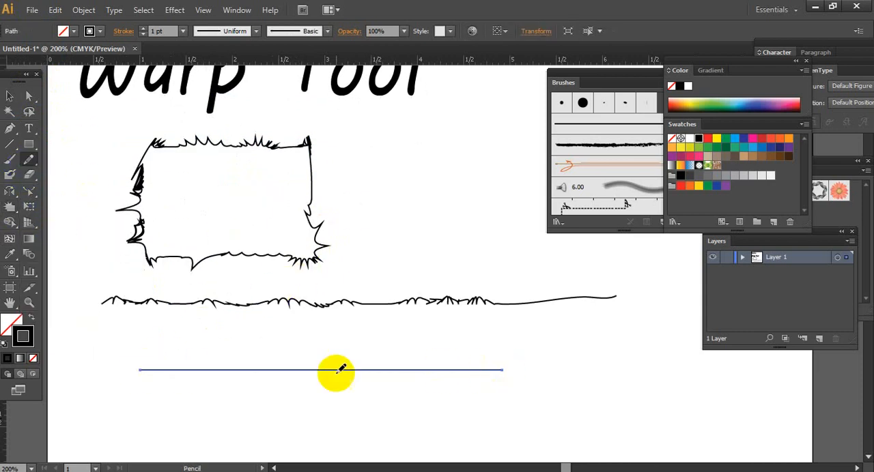
- Use the Wrinkle tool to ripple the new straight line from its left end to about three quarters along, and deselect it
left_click_drag(13, 216, 74, 313)
mouse_move(153, 378)
left_mouse_down()
mouse_move(183, 353)
mouse_move(221, 367)
mouse_move(240, 348)
mouse_move(307, 378)
mouse_move(275, 368)
mouse_move(292, 375)
mouse_move(389, 380)
mouse_move(410, 331)
left_mouse_up()
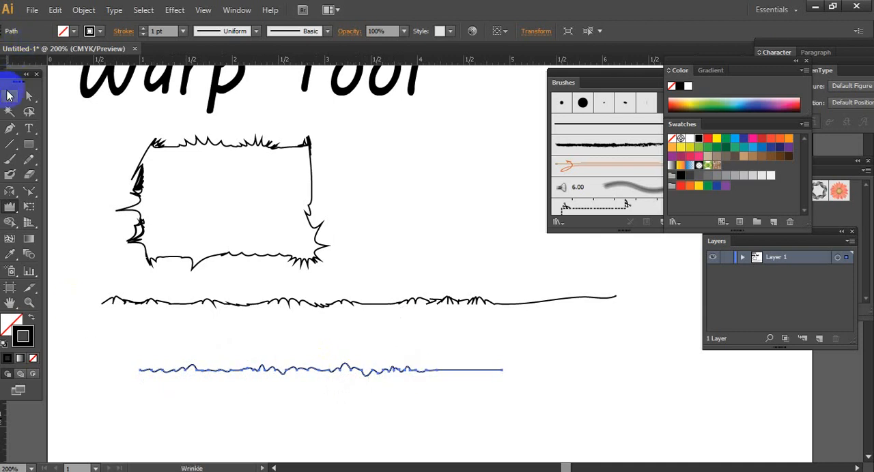
left_click(10, 96)
left_click(143, 315)
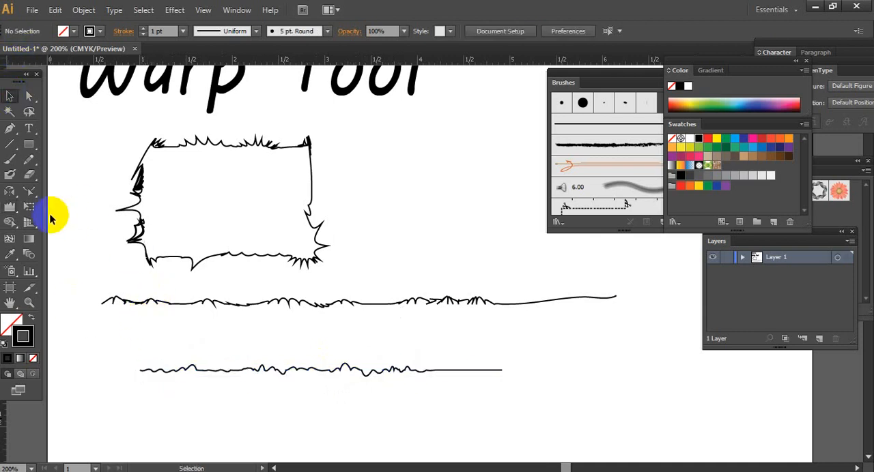
- Display the group of distortion tools that contains the Wrinkle tool
left_click(15, 213)
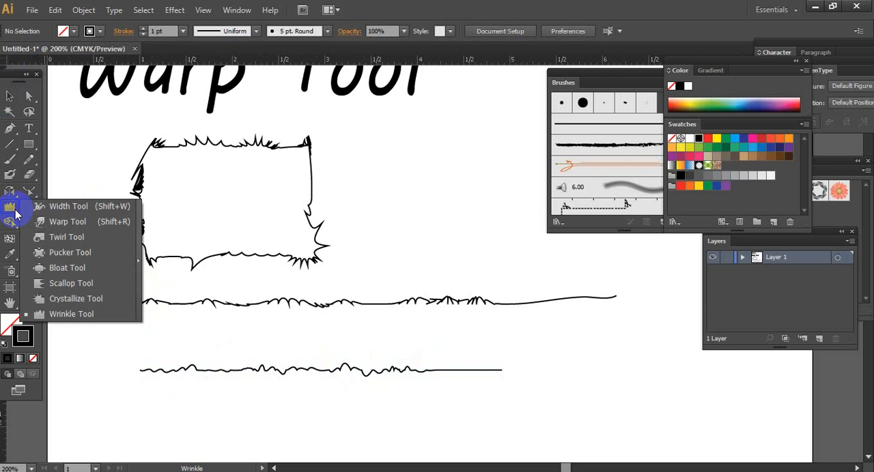